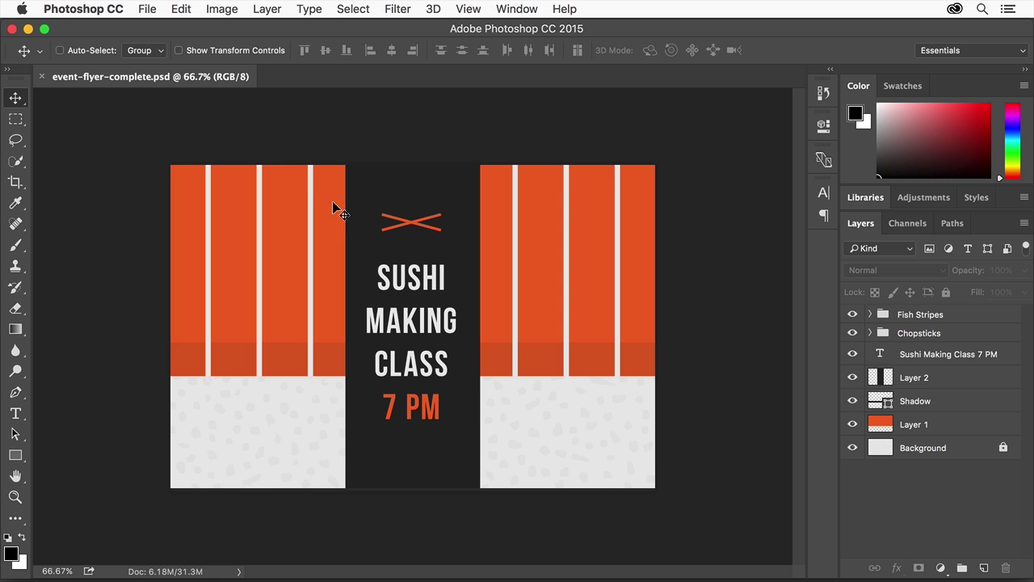
Open event-flyer-start.psd from the Desktop via File > Open
click(152, 11)
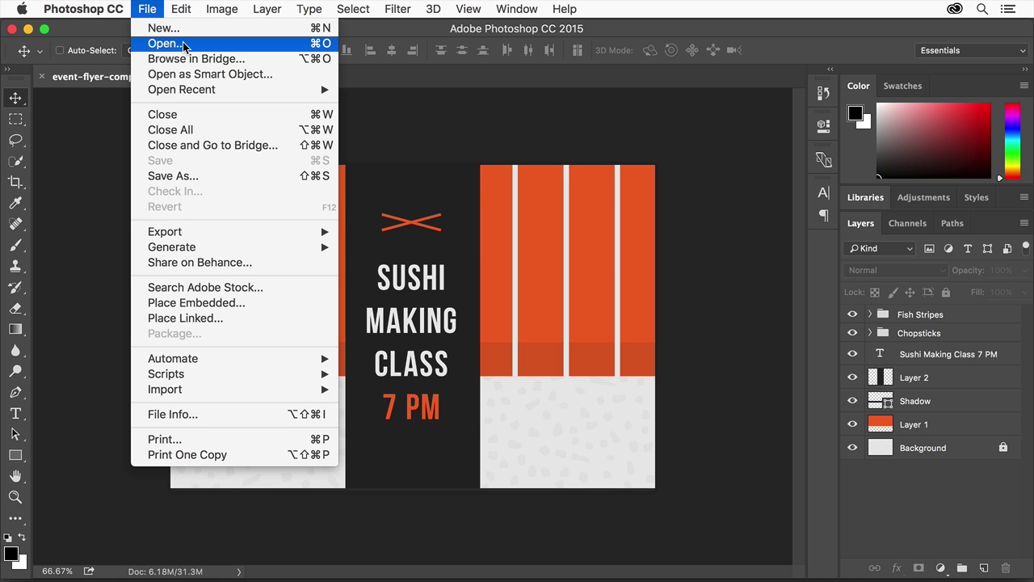
click(185, 45)
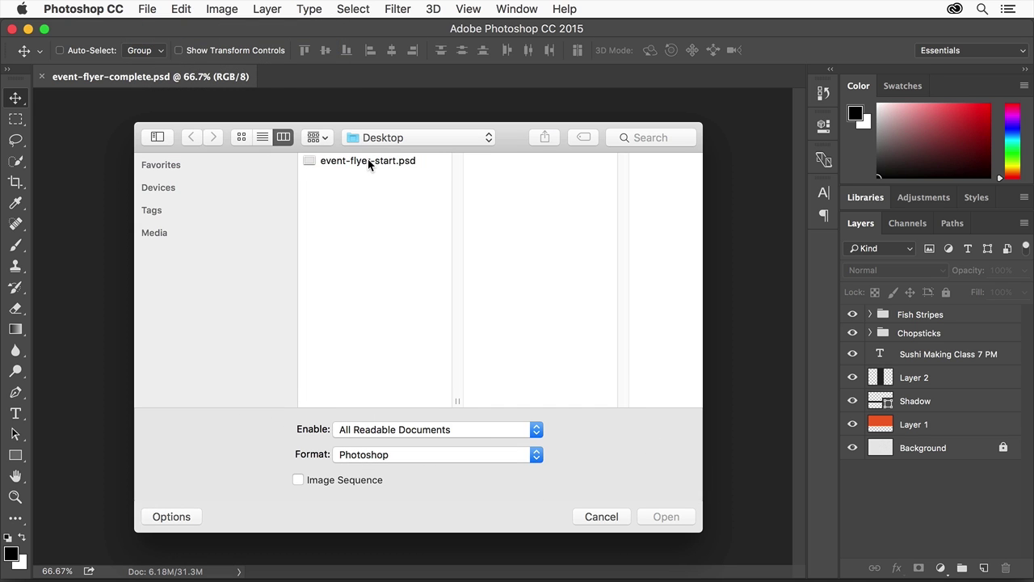
click(369, 164)
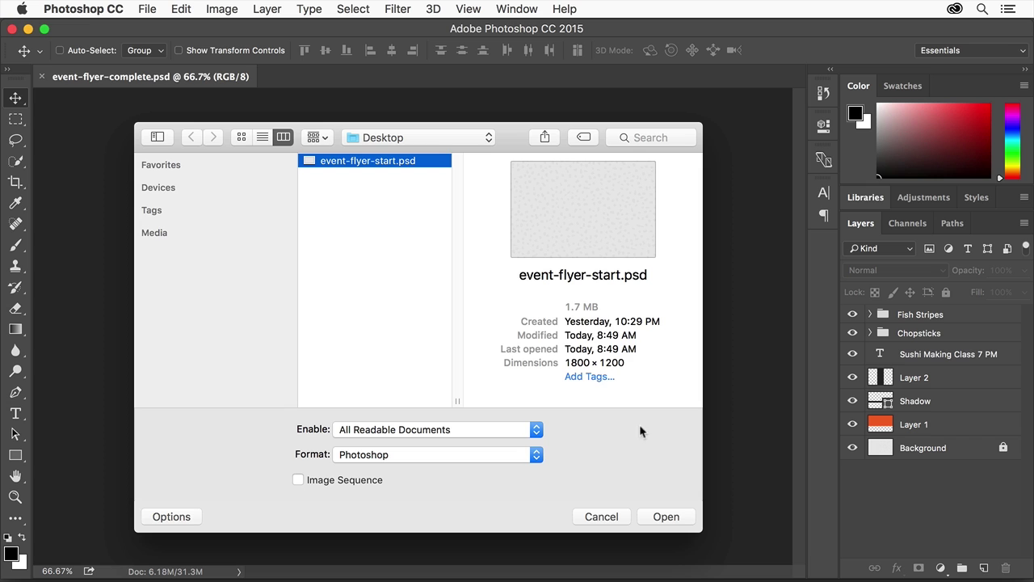
click(667, 516)
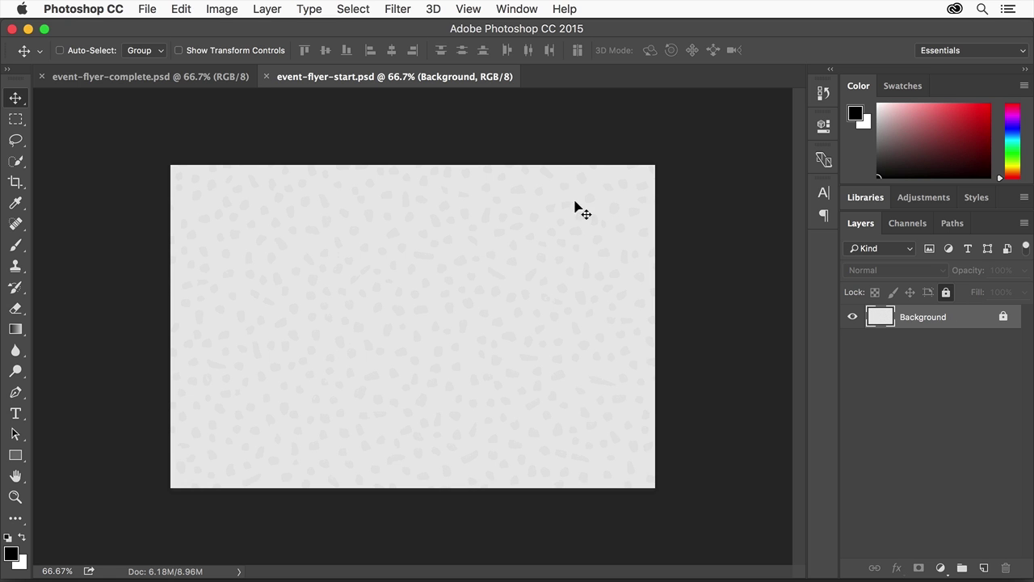
Create a new layer named 'Salmon' above the Background
click(275, 12)
mouse_move(287, 31)
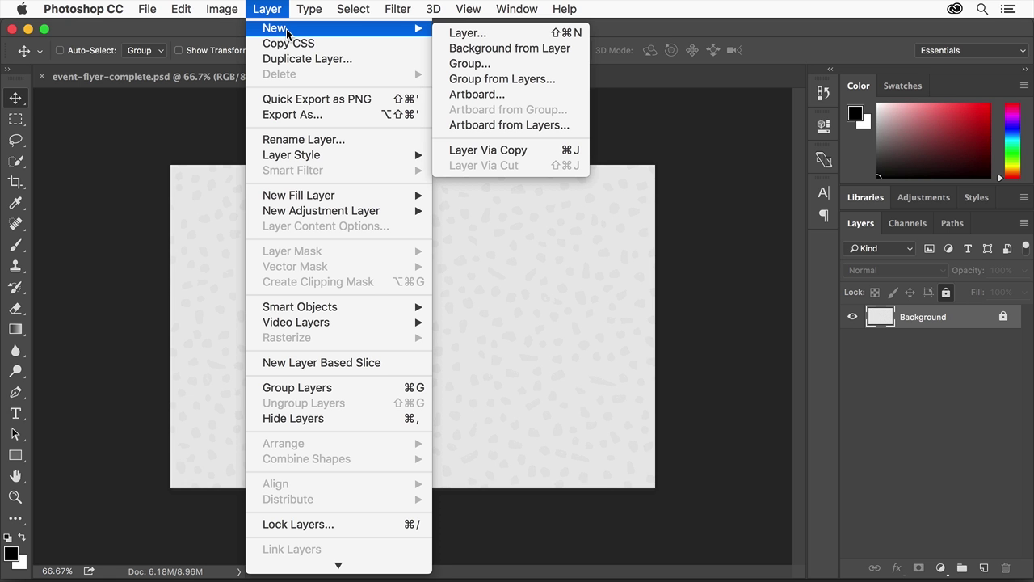
click(485, 33)
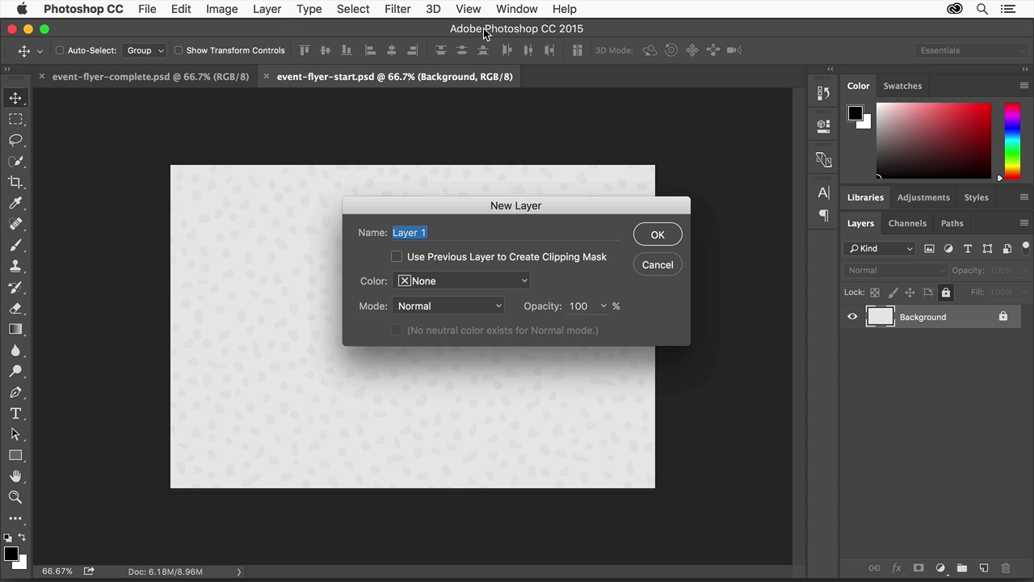
text(Salmon)
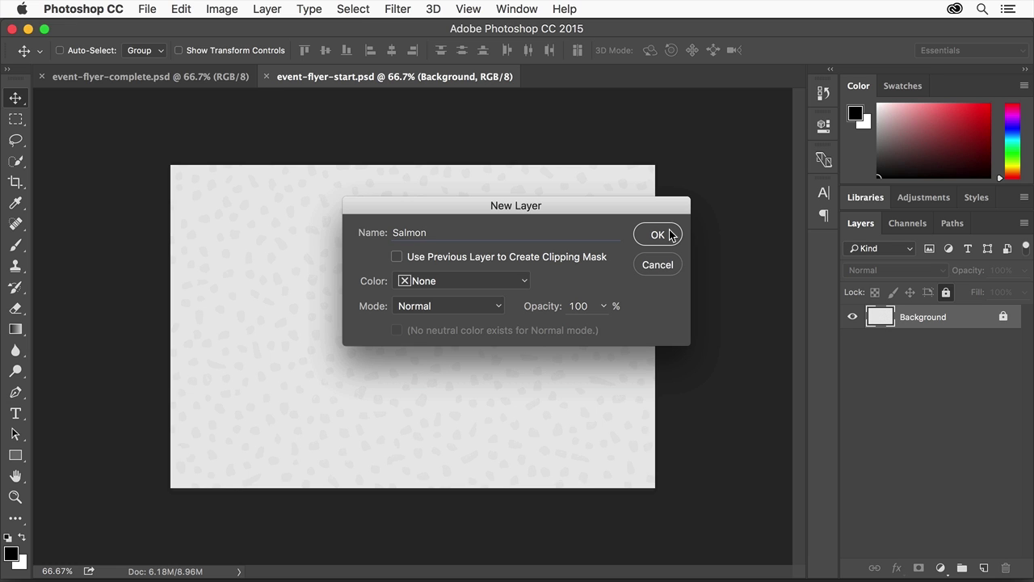
click(658, 235)
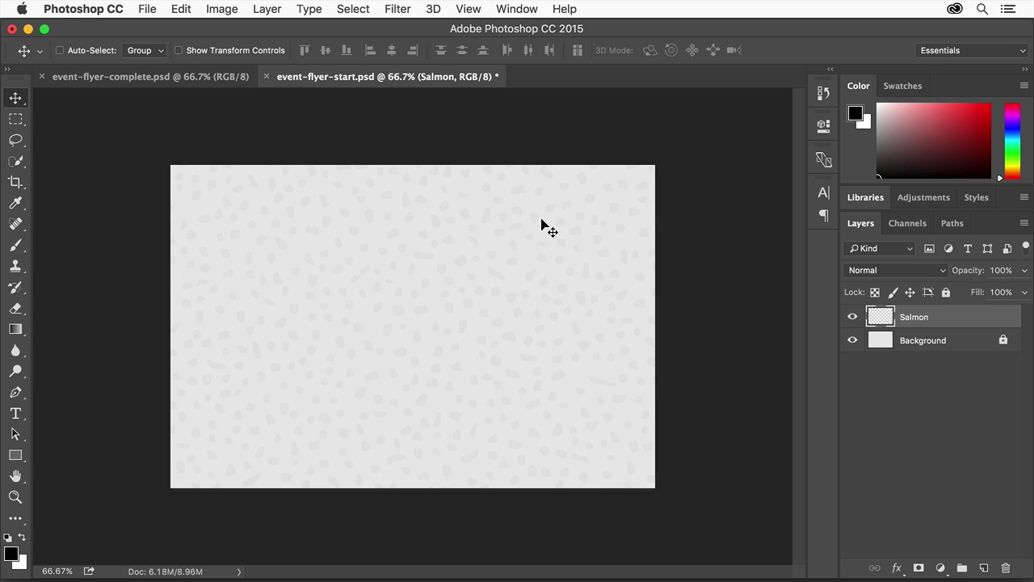
Marquee-select the canvas's top two-thirds and choose an orange-red swatch as foreground colour
click(19, 123)
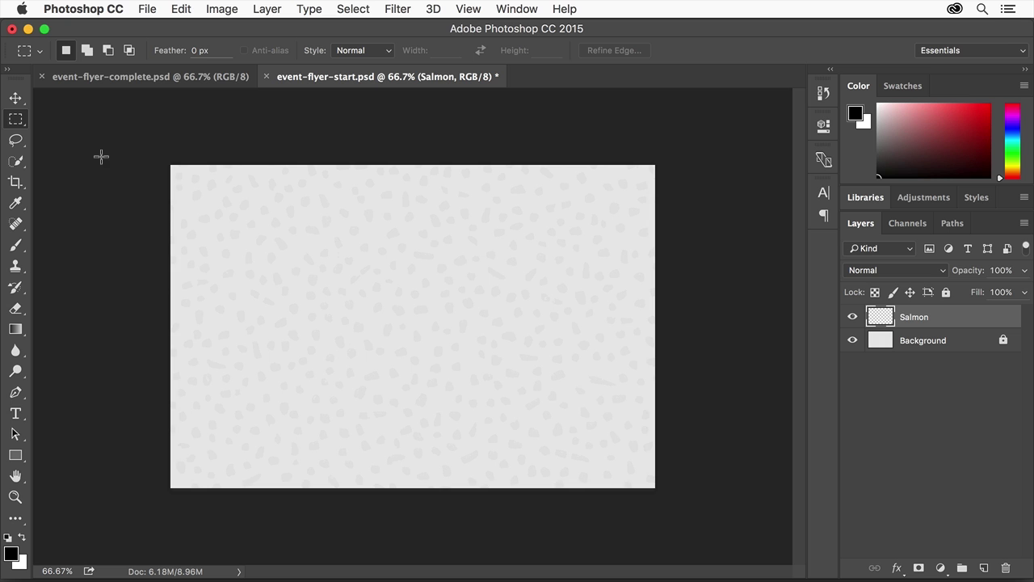
drag(151, 158, 690, 367)
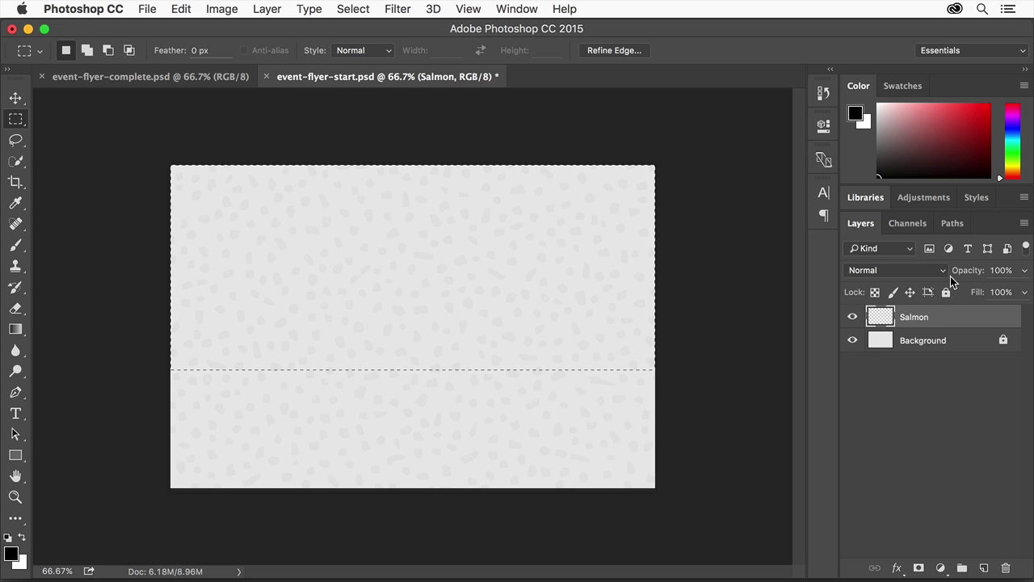
click(905, 85)
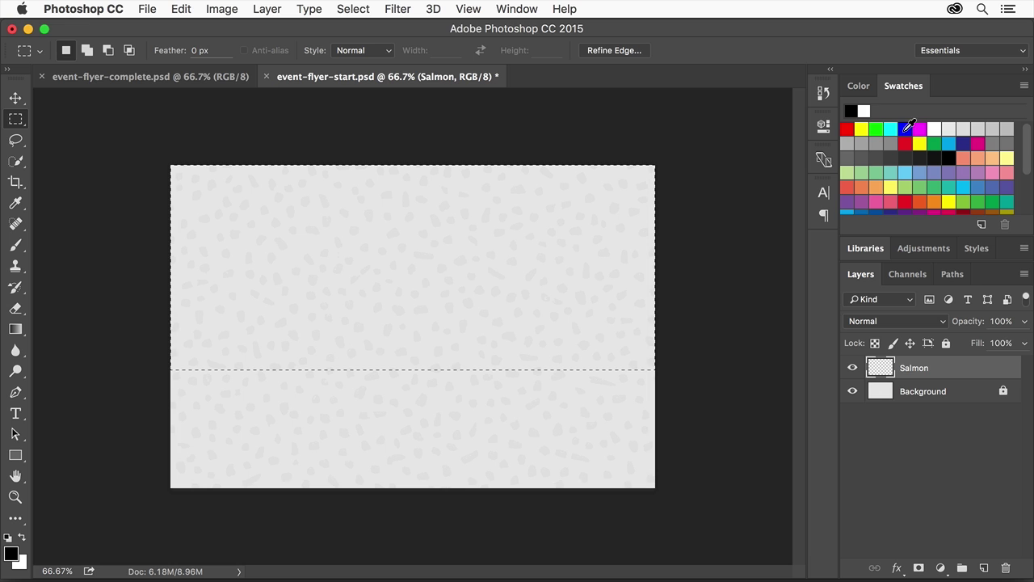
click(916, 201)
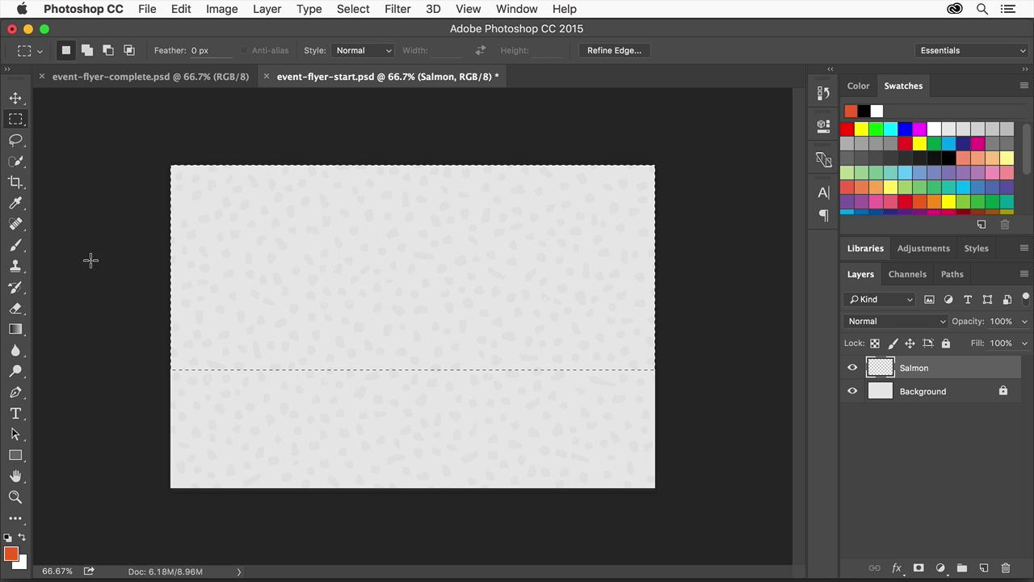
Fill the selection on the Salmon layer with the orange foreground colour
click(181, 9)
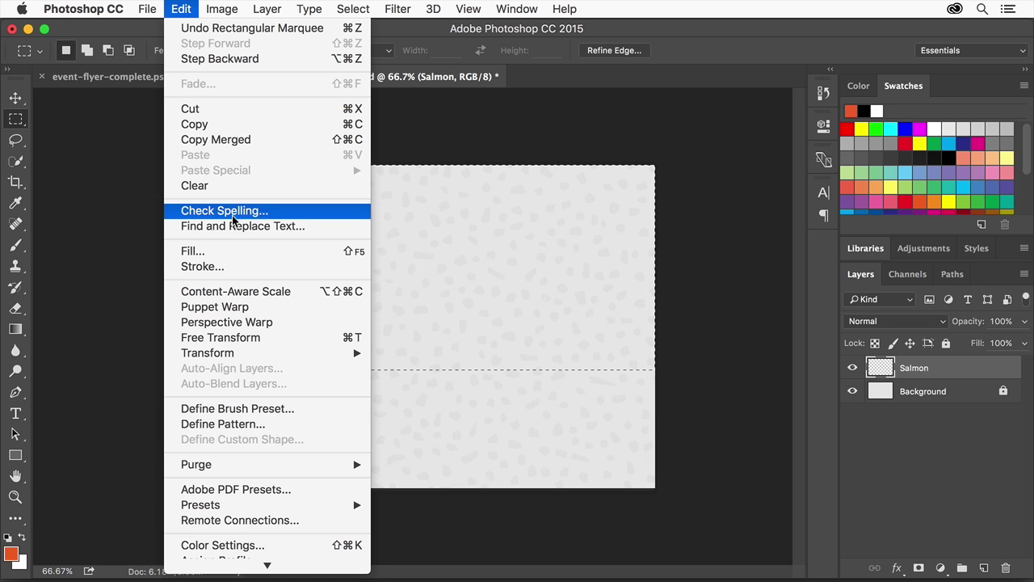
click(236, 249)
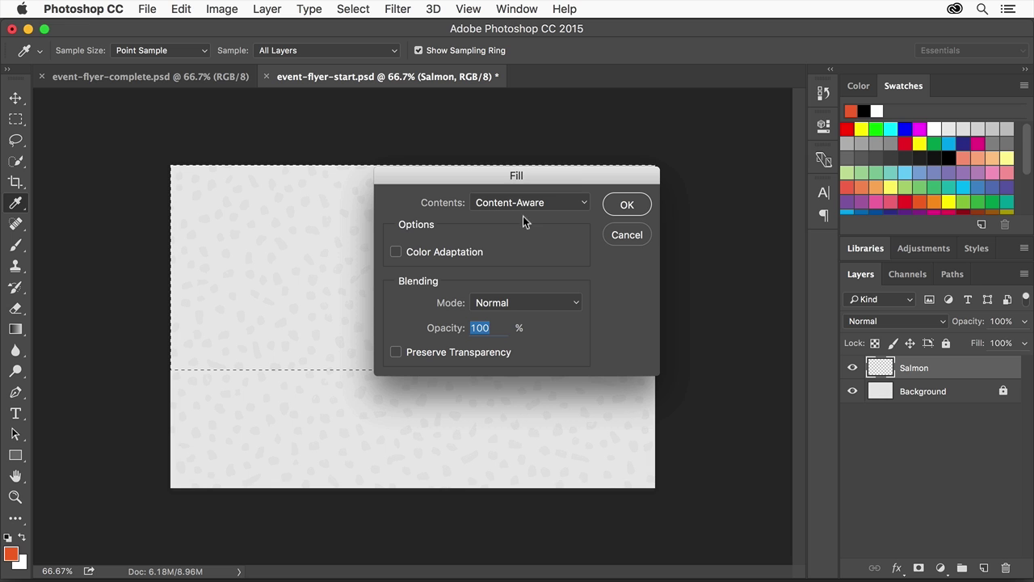
click(567, 202)
click(564, 154)
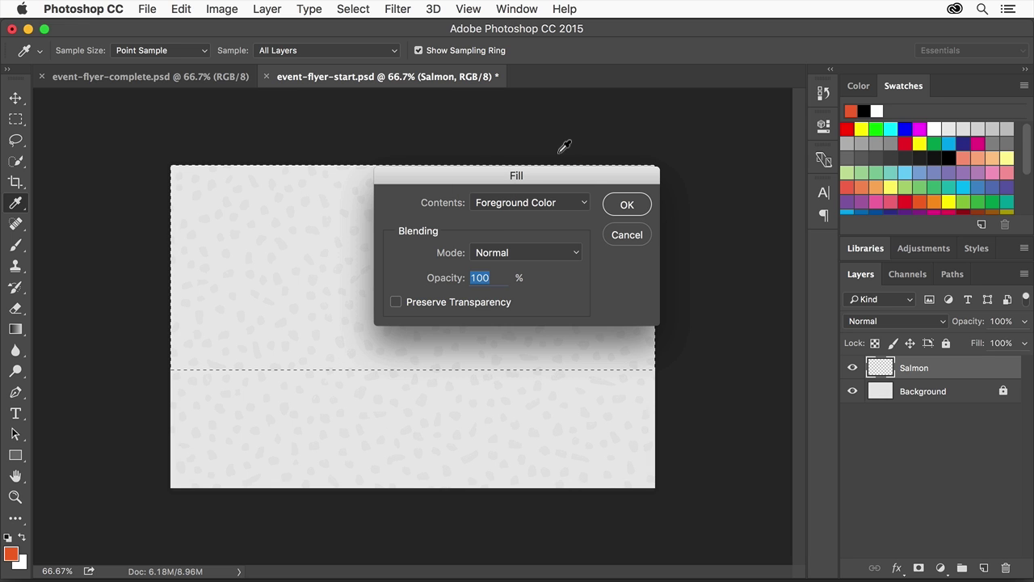
click(628, 205)
Clear the selection with Select > Deselect
key(m)
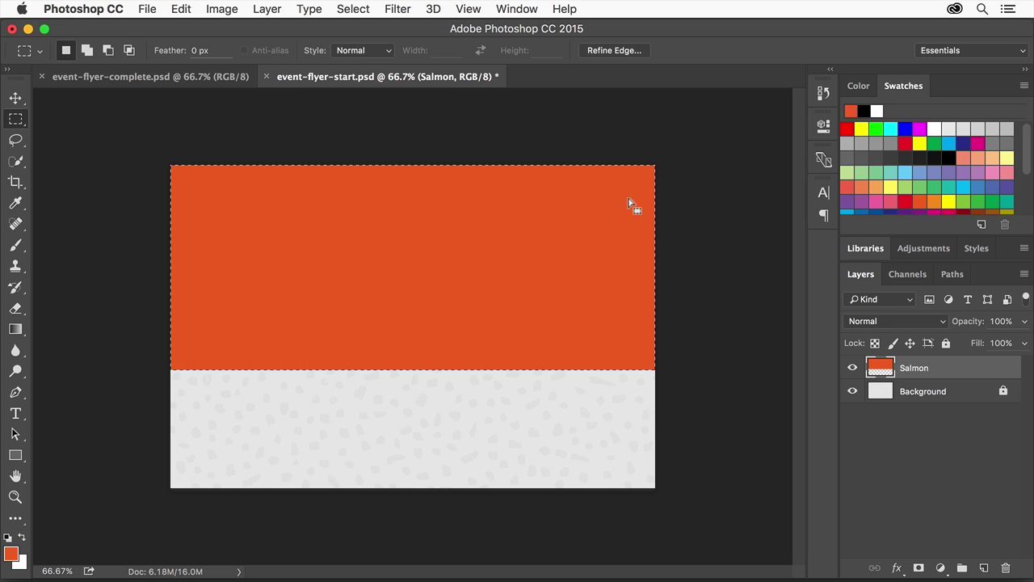
click(353, 9)
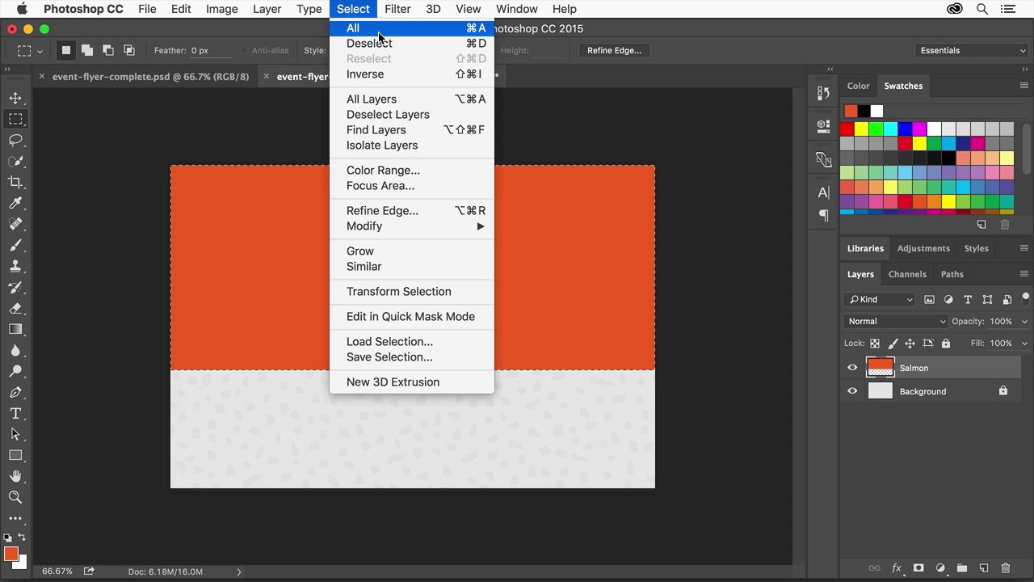
click(401, 45)
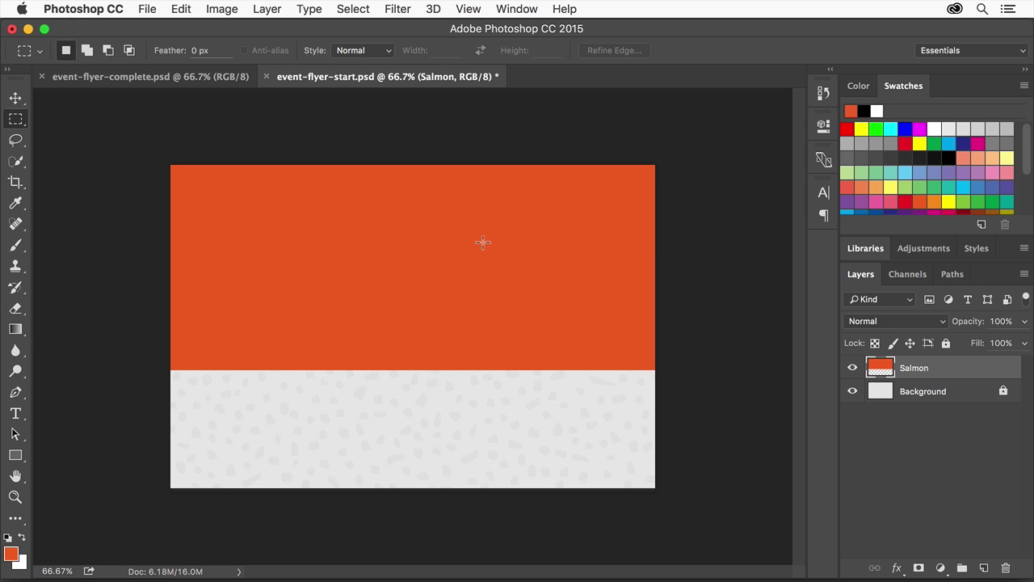
Create a new layer named 'Seaweed'
click(273, 10)
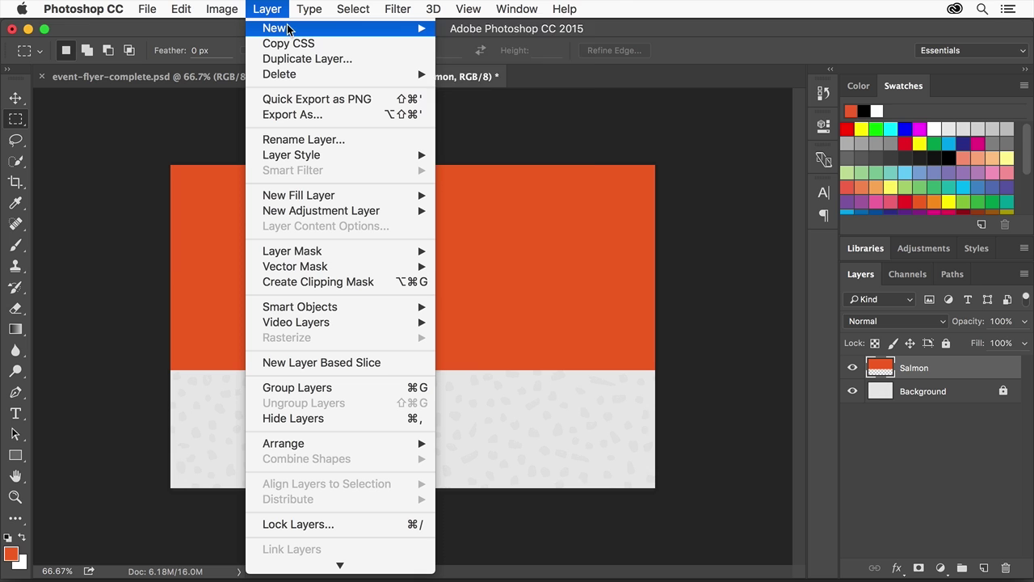
mouse_move(289, 30)
click(495, 33)
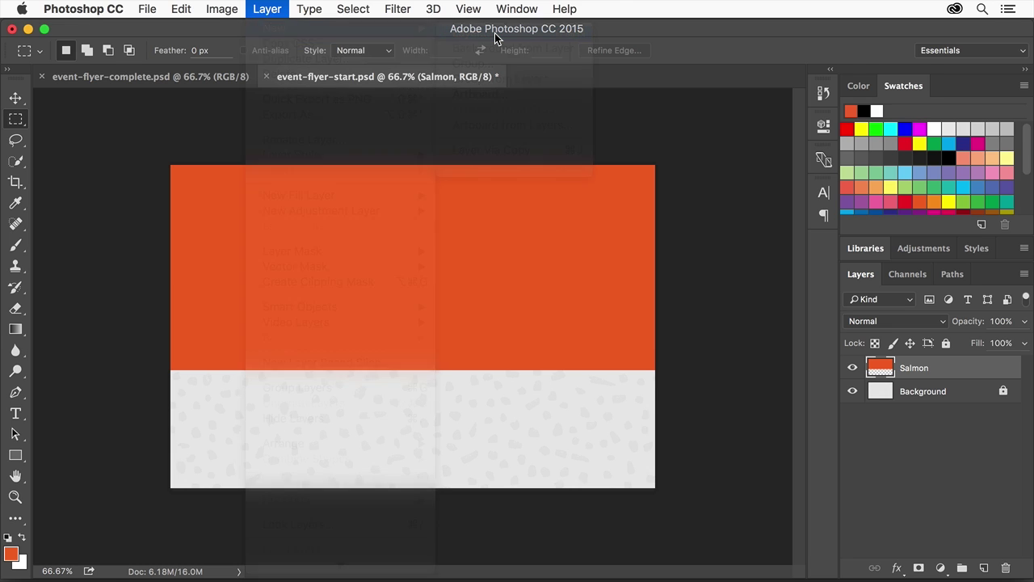
text(Seaweed)
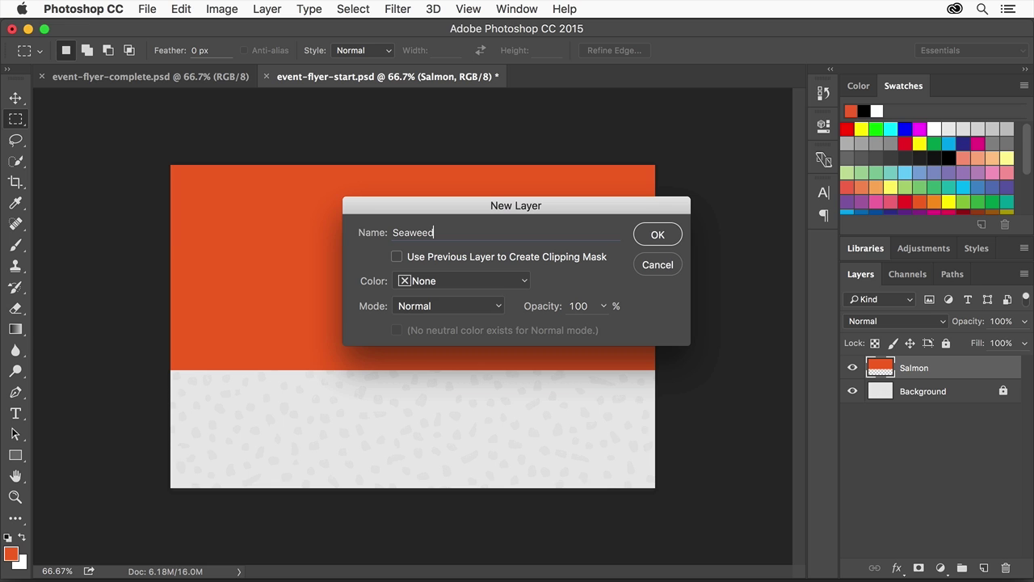
click(655, 237)
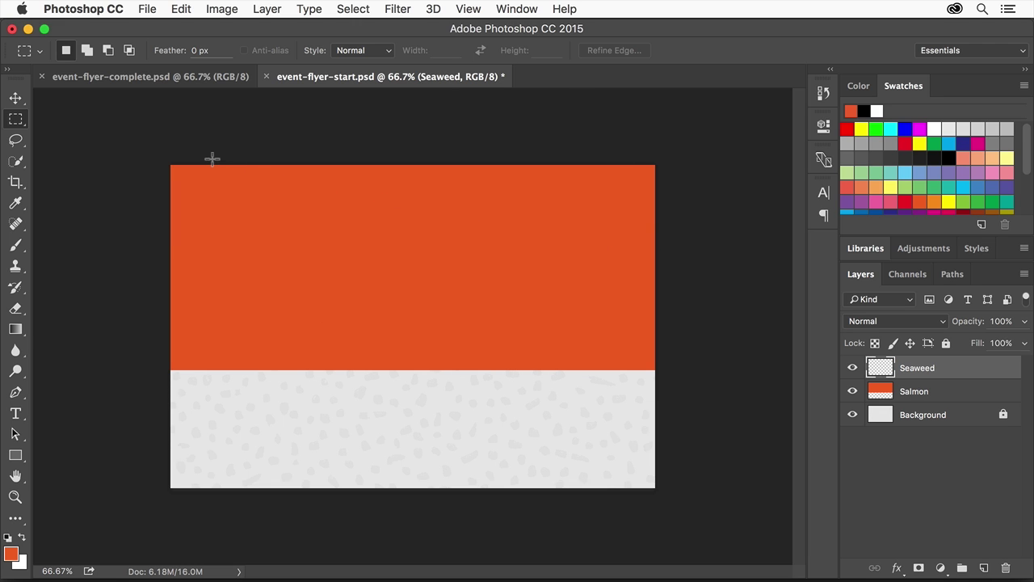
Select a full-height column left of centre and fill it with black
drag(214, 161, 348, 491)
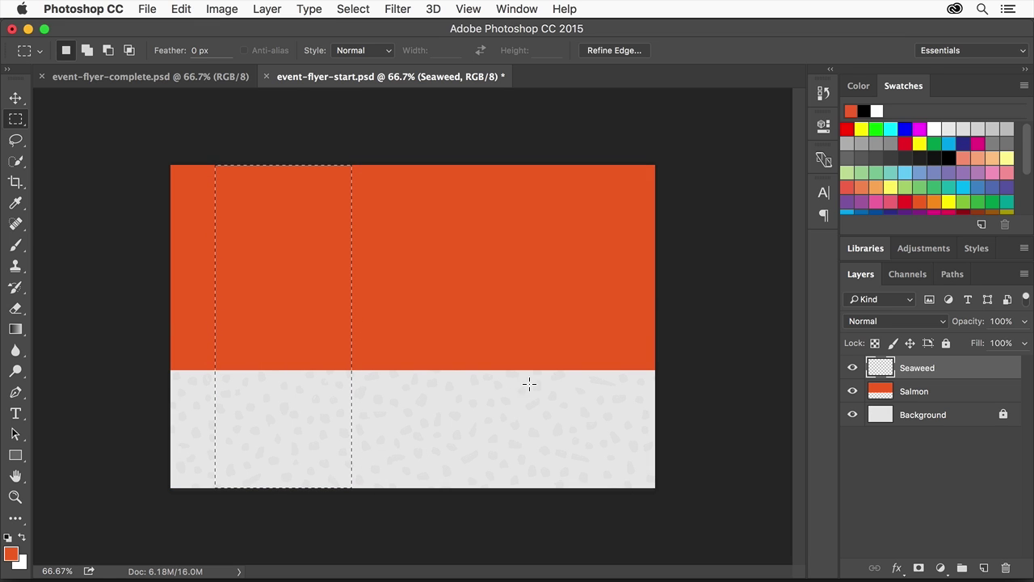
click(947, 156)
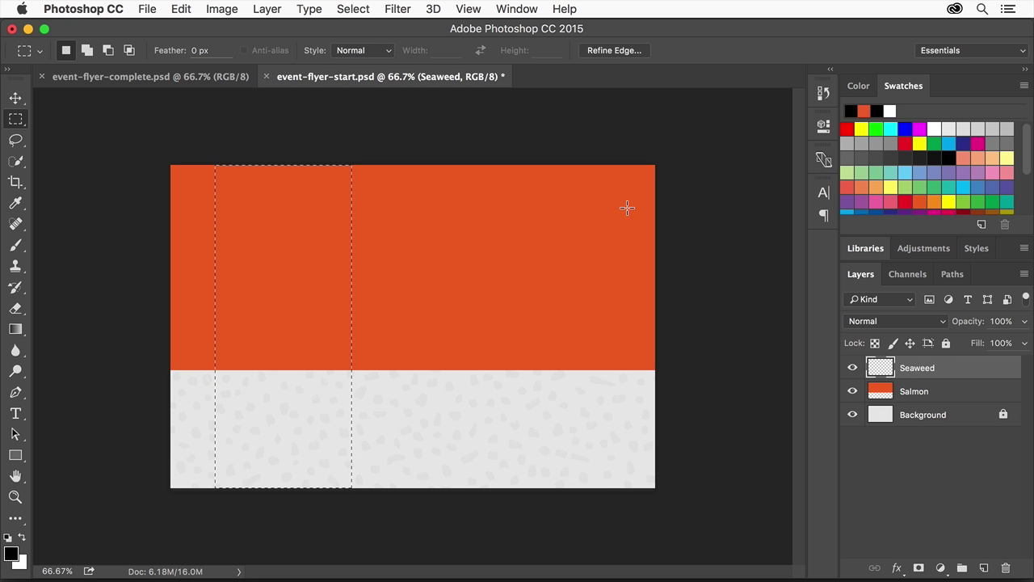
click(177, 9)
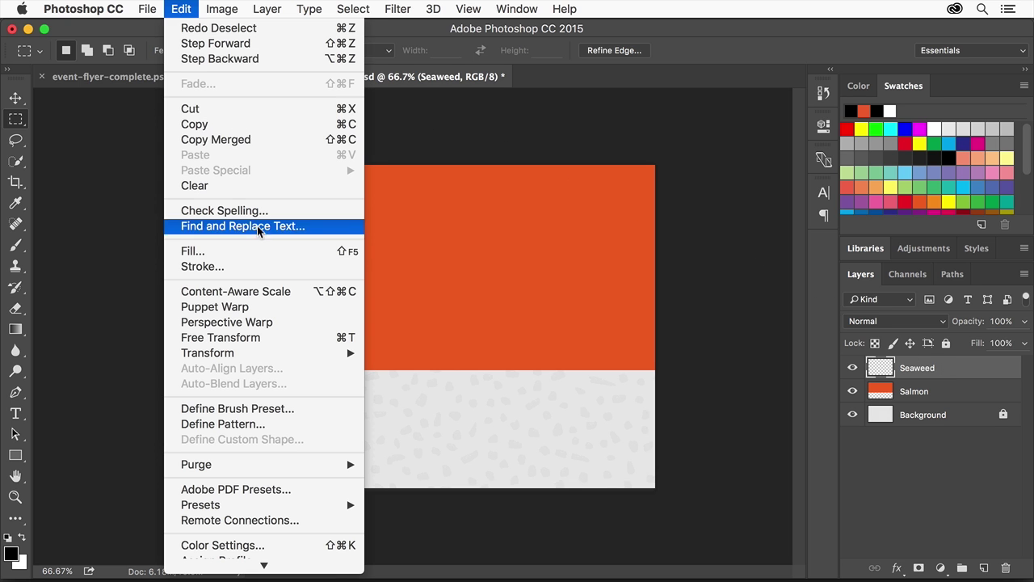
click(242, 251)
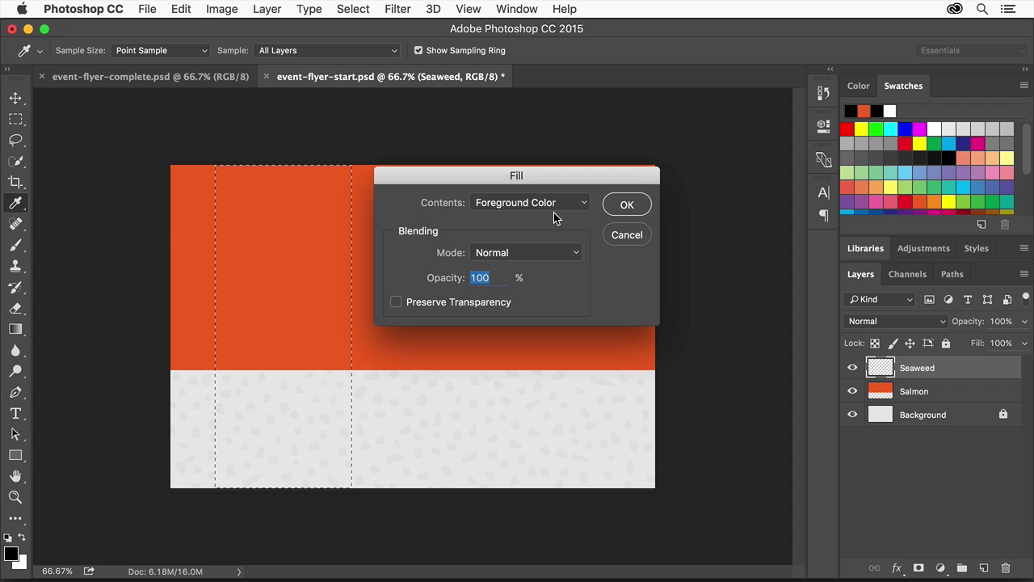
click(628, 205)
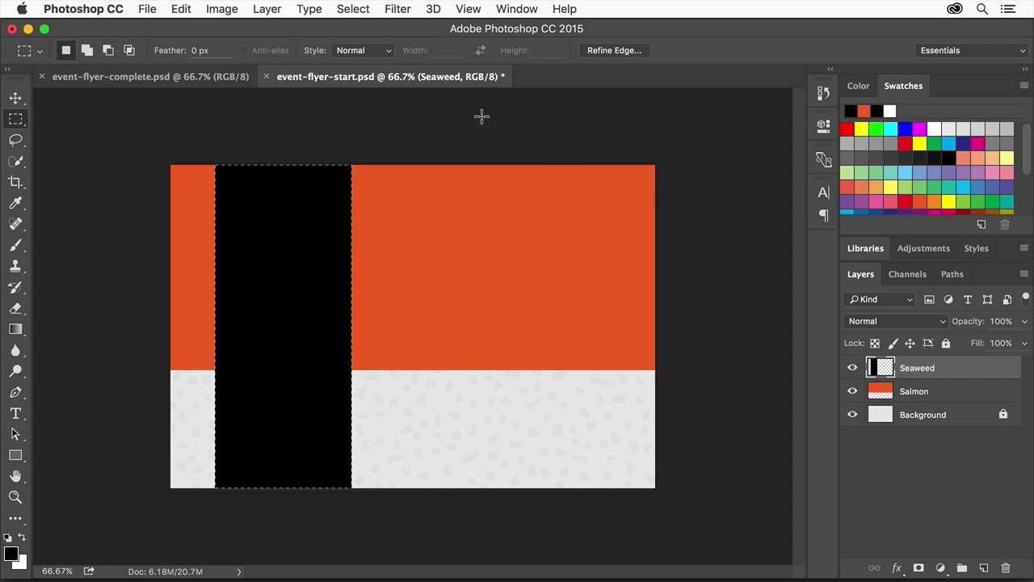
click(361, 11)
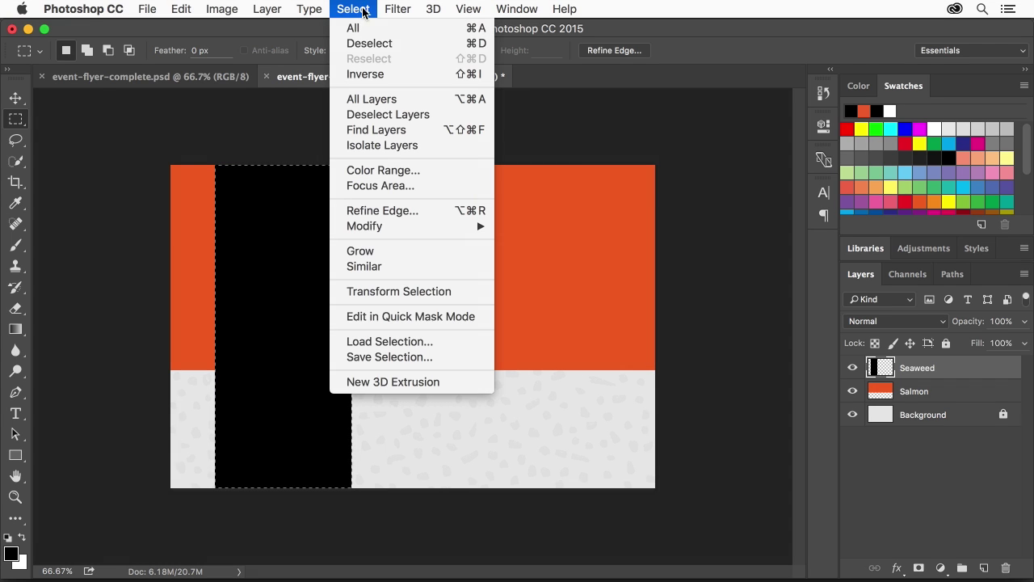
Deselect and move the black Seaweed band to the flyer's horizontal centre
click(401, 44)
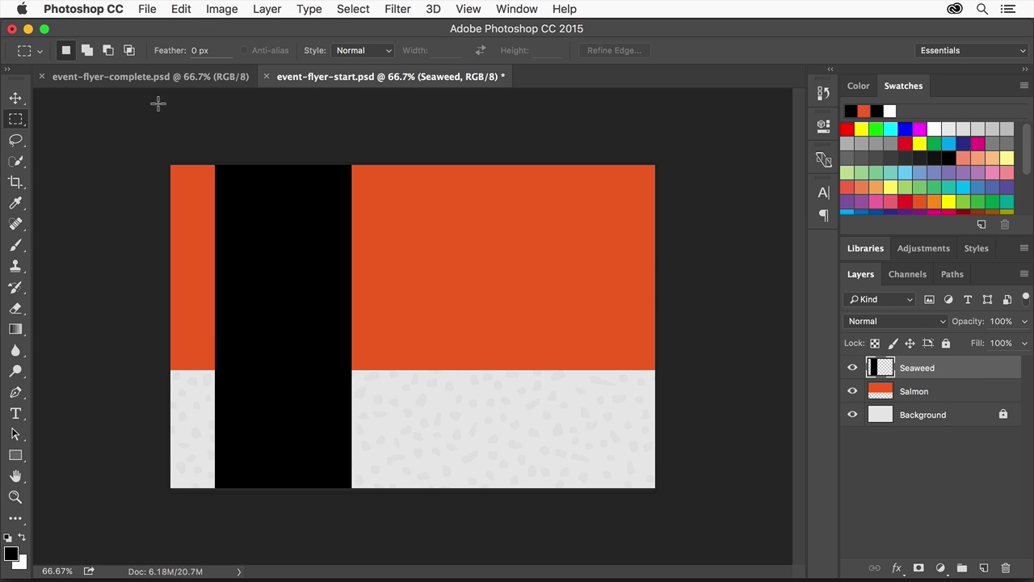
click(15, 98)
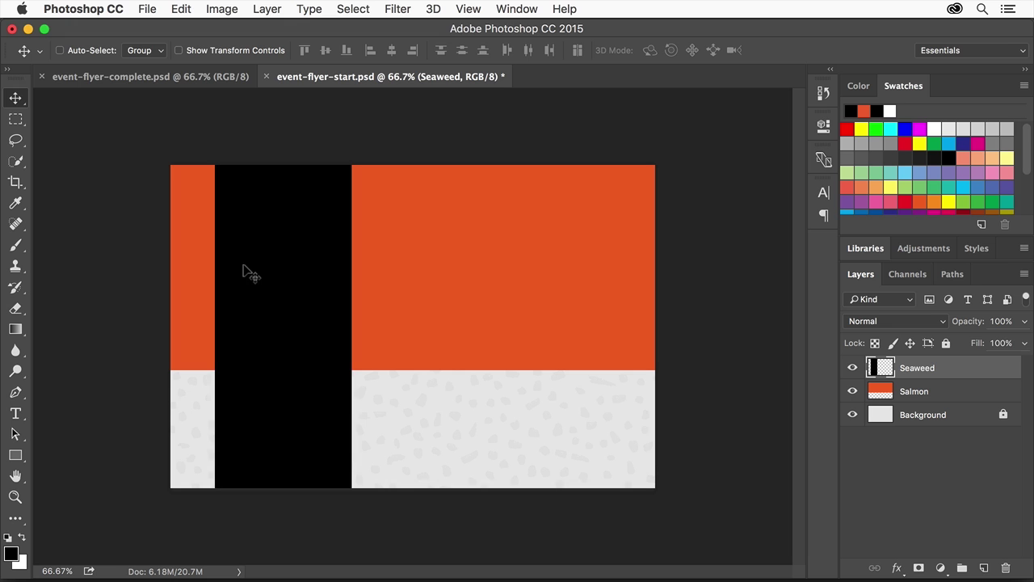
drag(242, 265, 375, 270)
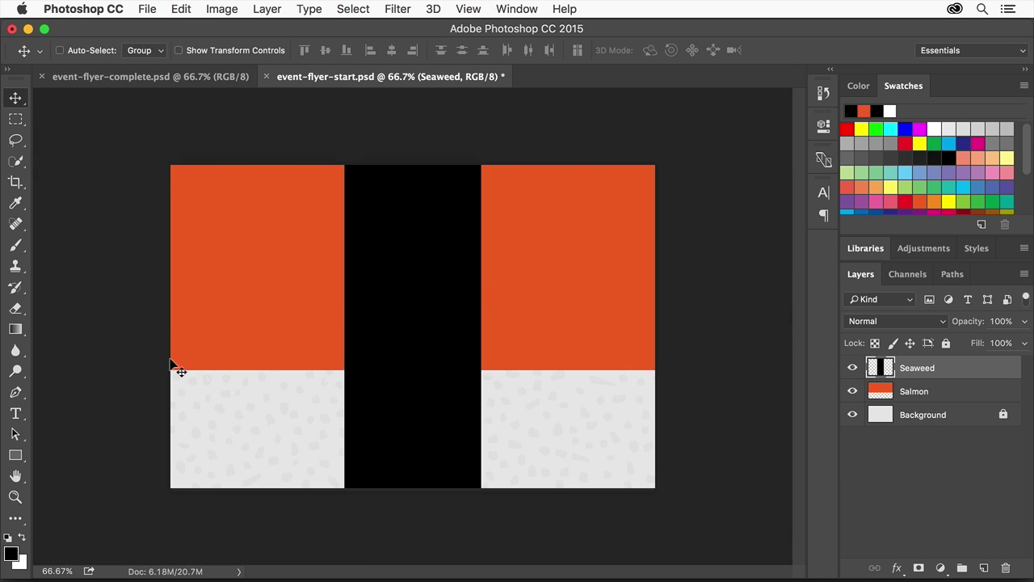
Set the Type tool font to Bebas Neue Regular at 30 pt
click(13, 417)
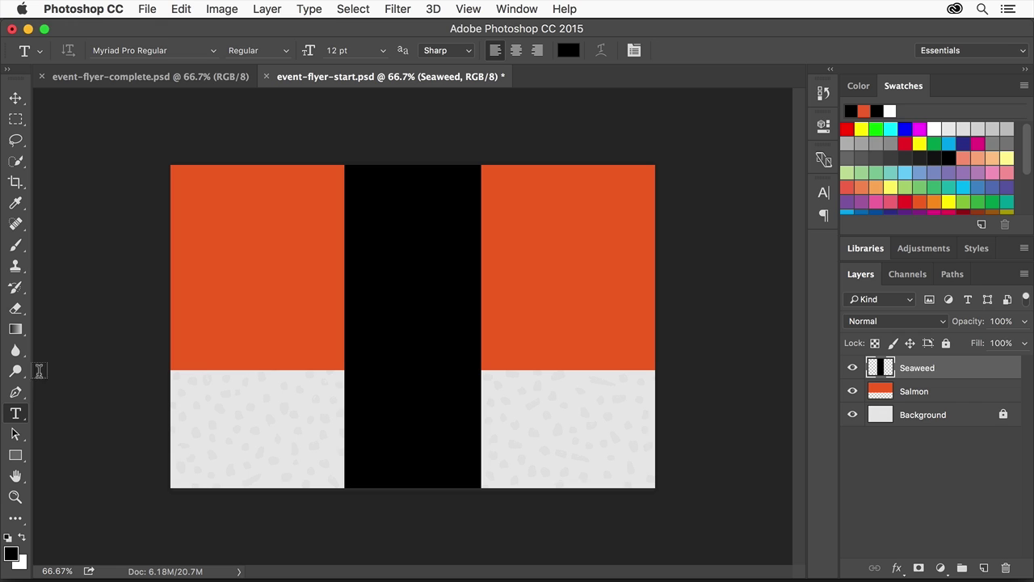
click(214, 52)
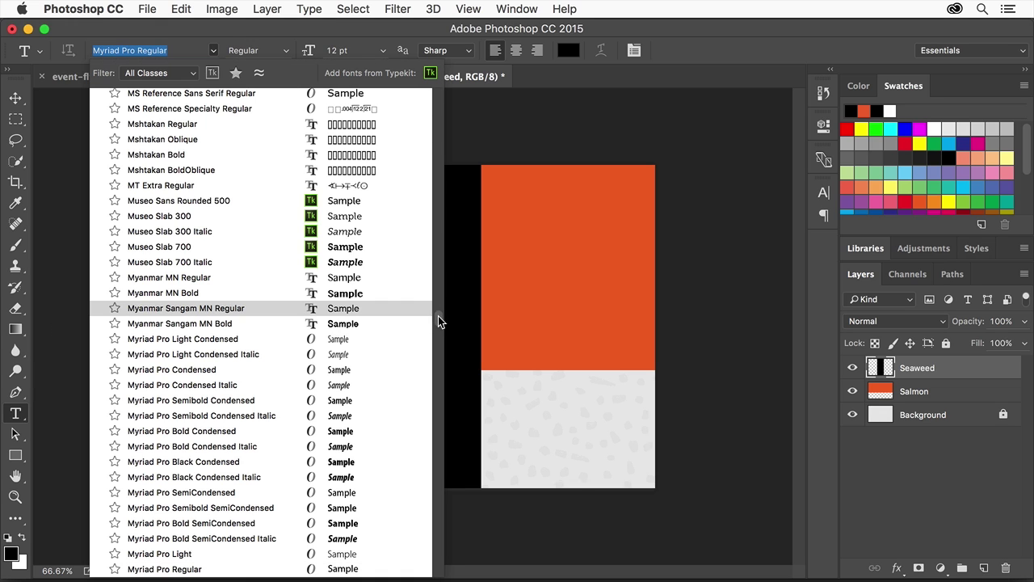
drag(438, 316, 437, 123)
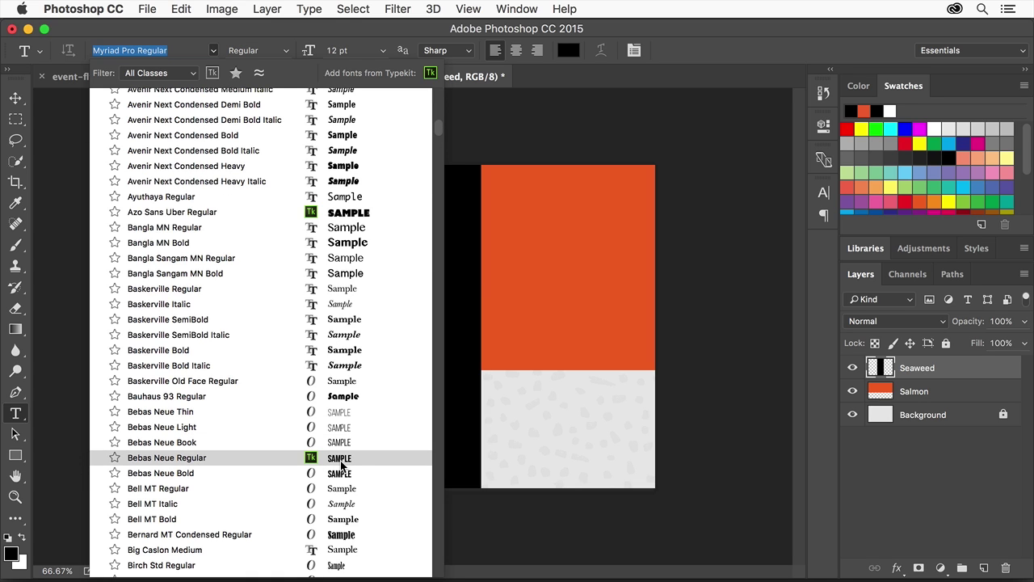
click(213, 458)
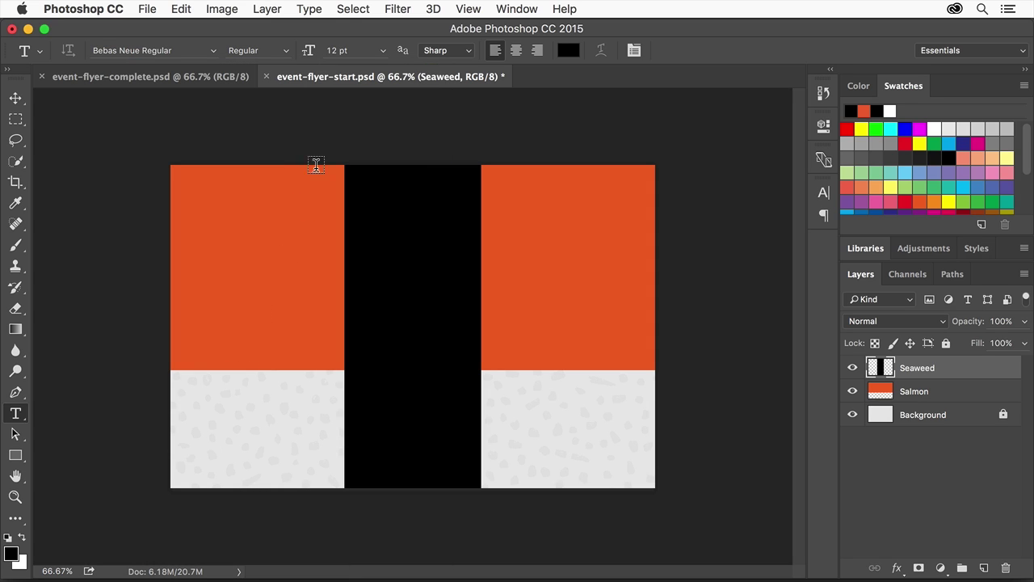
click(382, 55)
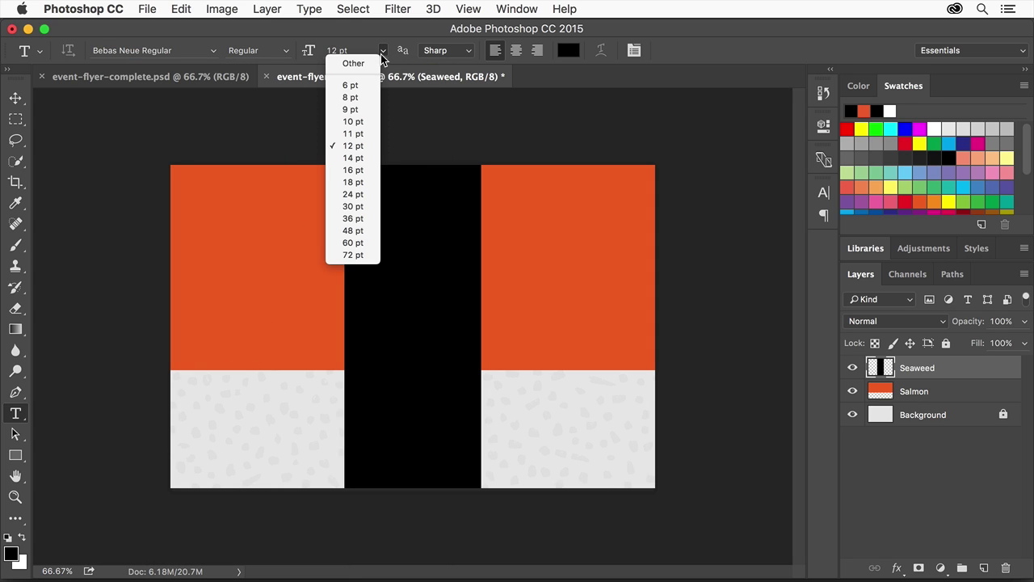
click(364, 208)
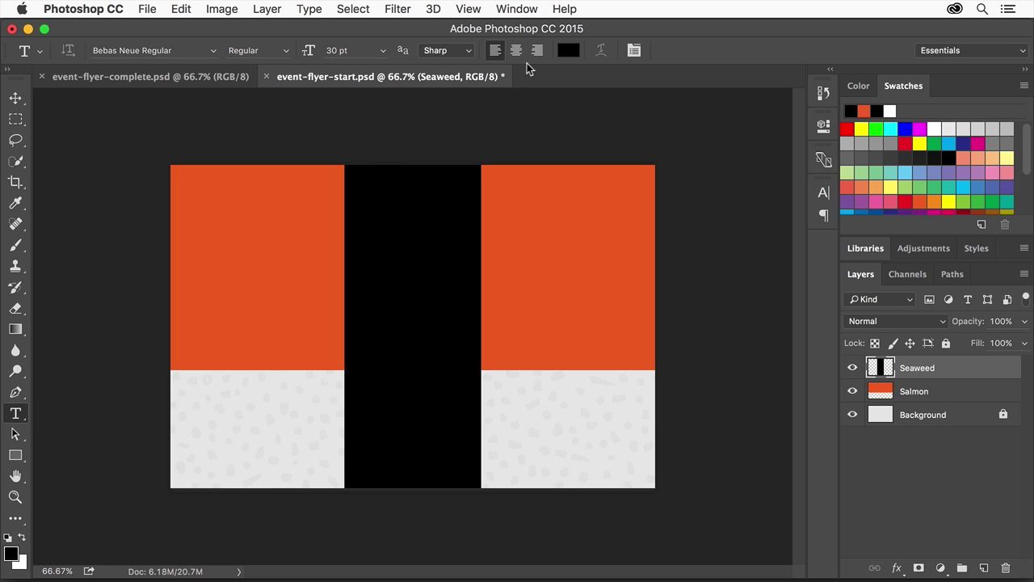
Set the text colour to light grey e9e9e9 sampled from the patterned background
click(565, 50)
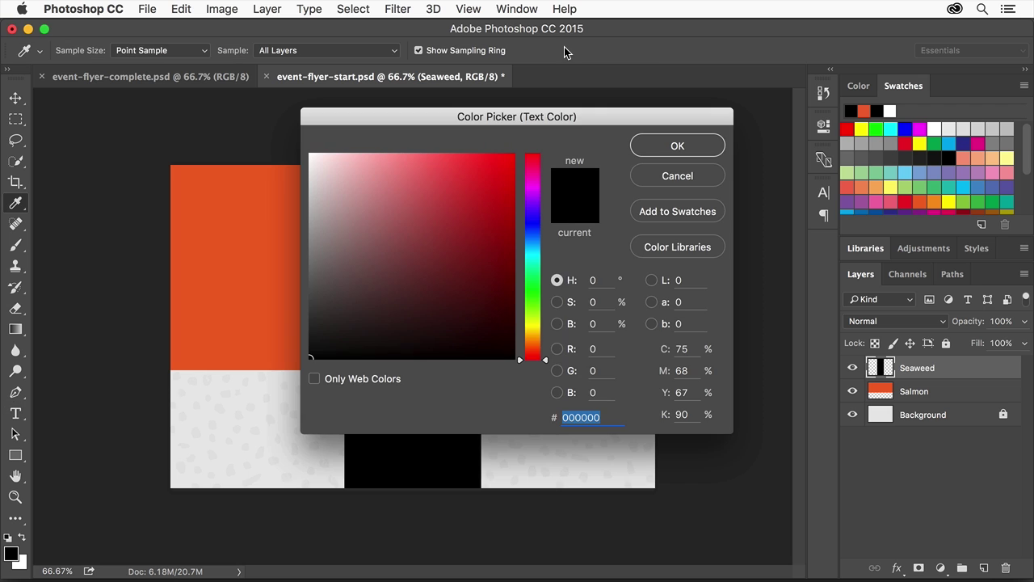
click(248, 392)
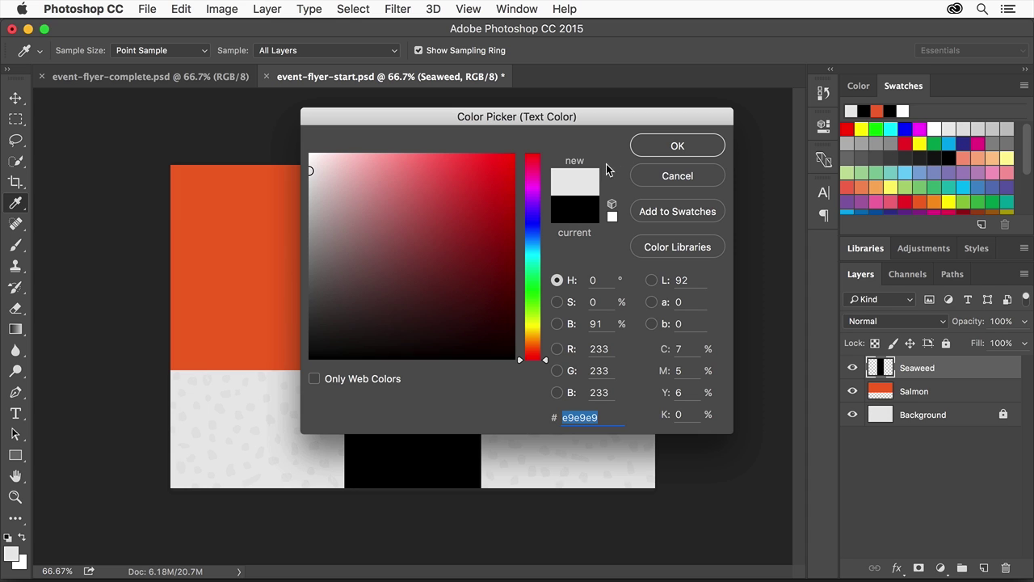
click(688, 147)
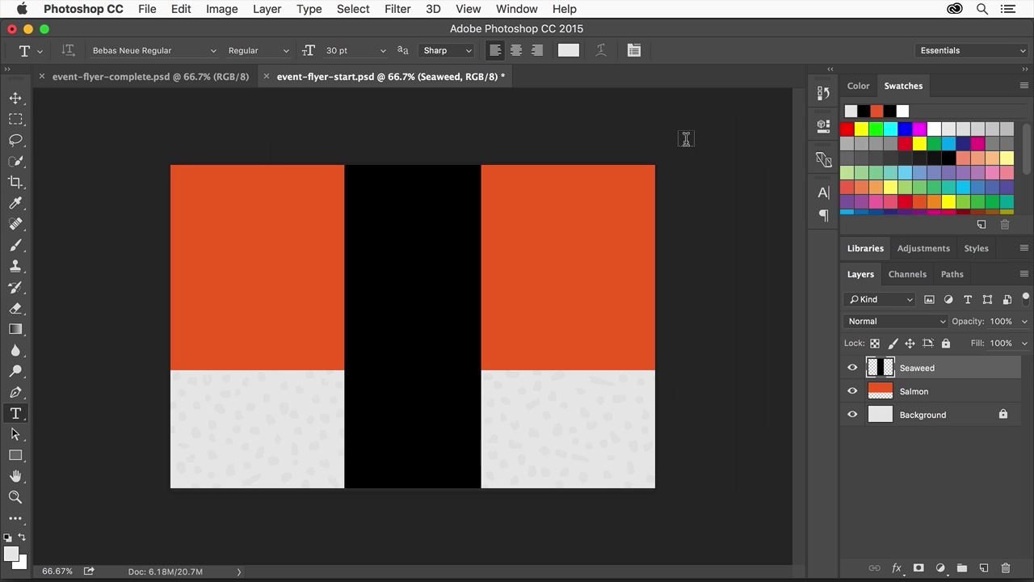
Type 'SUSHI', 'MAKING', 'CLASS', '7 PM' on four lines inside the black band
click(377, 241)
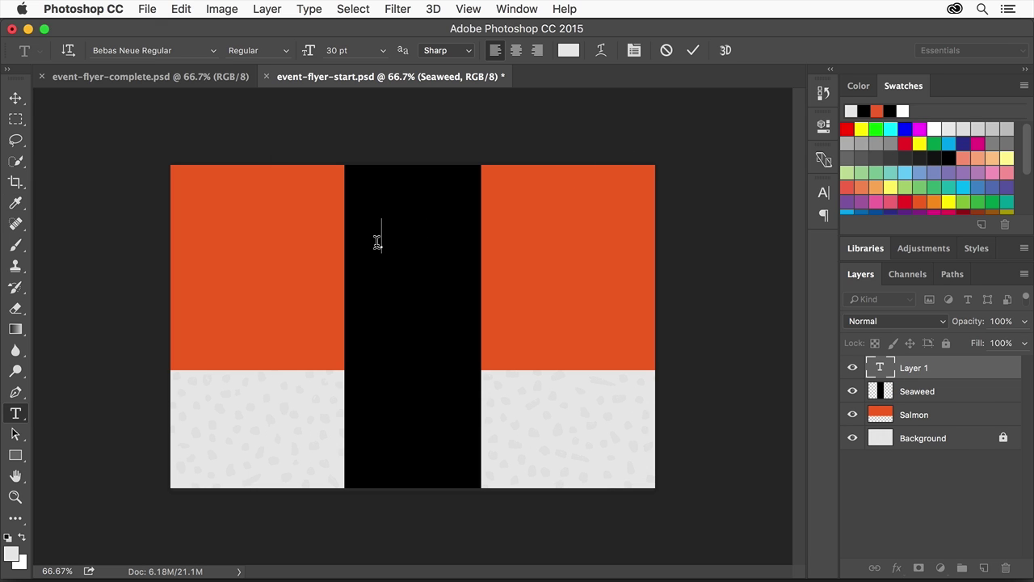
text(SUSHI)
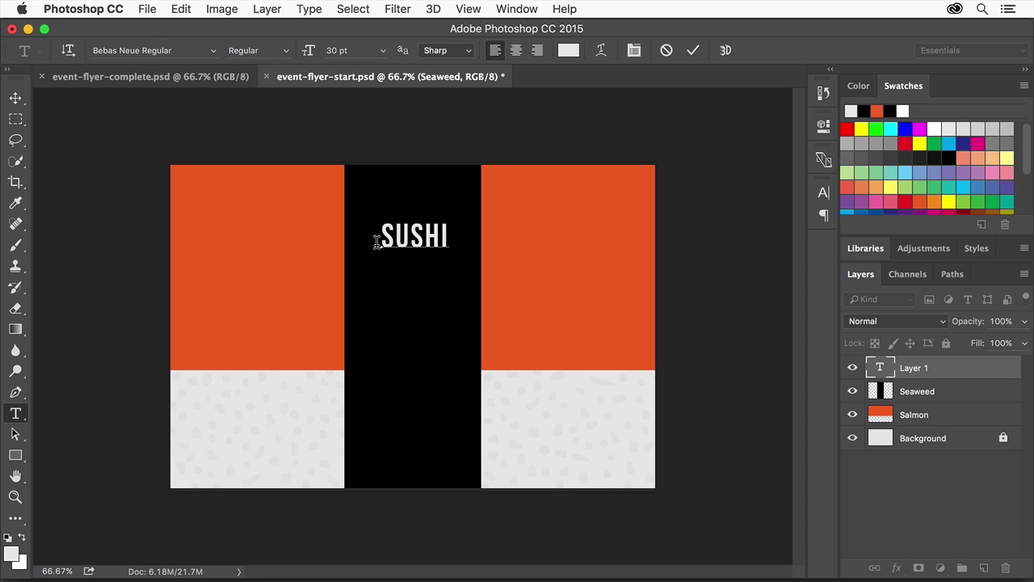
key(Return)
text(MAKING)
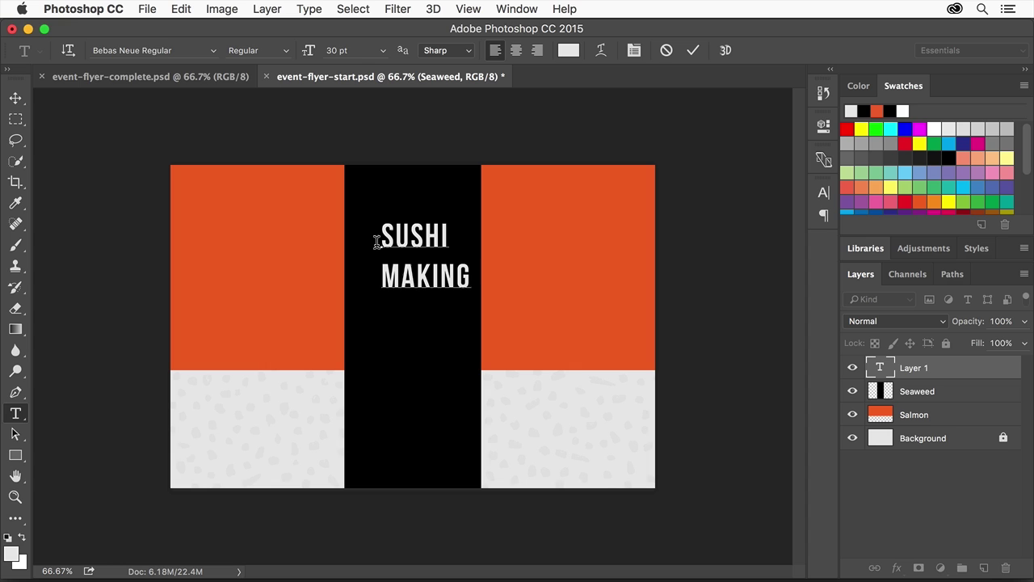
key(Return)
text(CLASS)
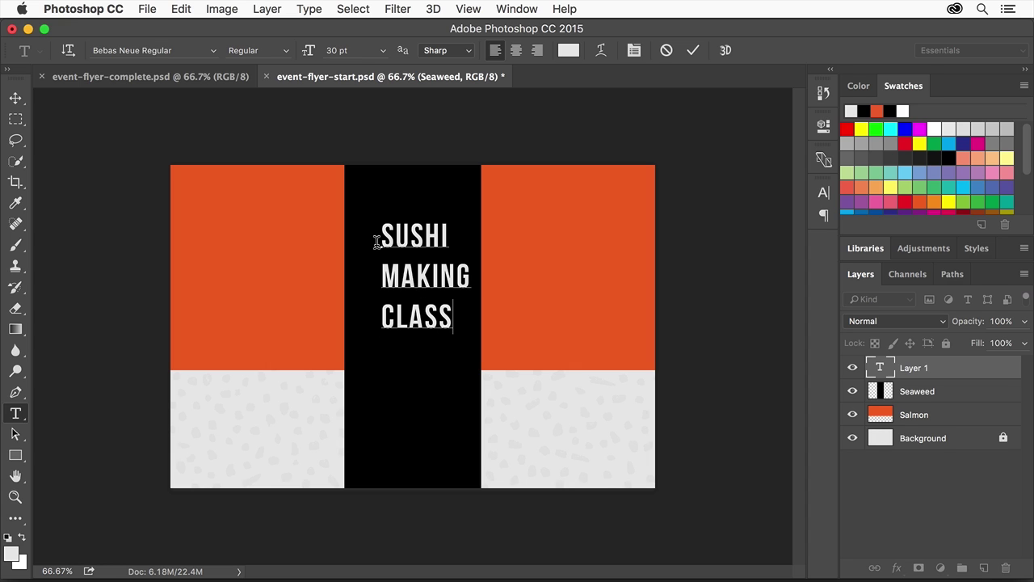
key(Return)
text(7   PM)
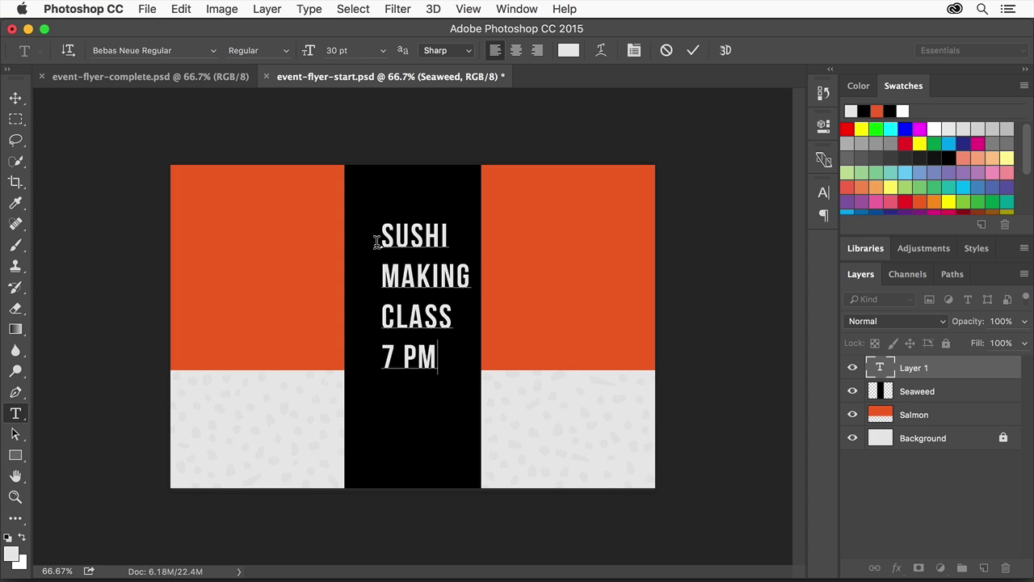
Centre-align the four text lines and drag the text block to the band's middle
drag(377, 226, 453, 358)
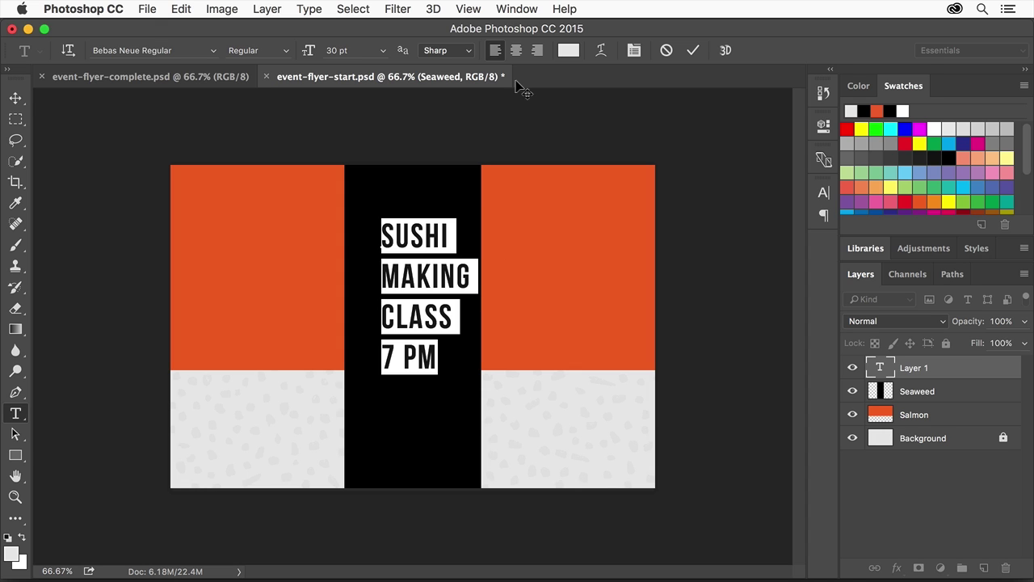
click(518, 51)
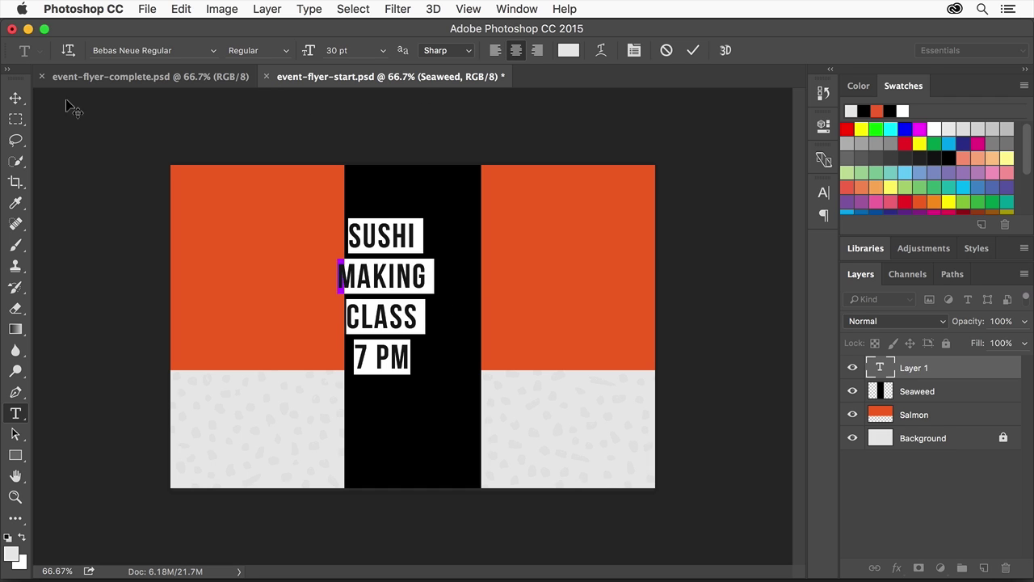
click(15, 99)
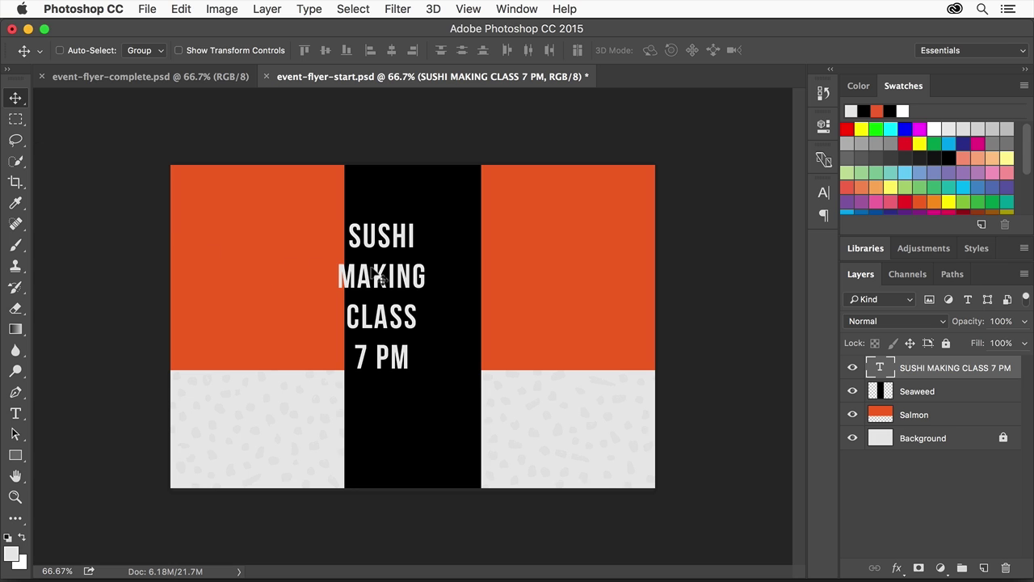
drag(376, 277, 409, 312)
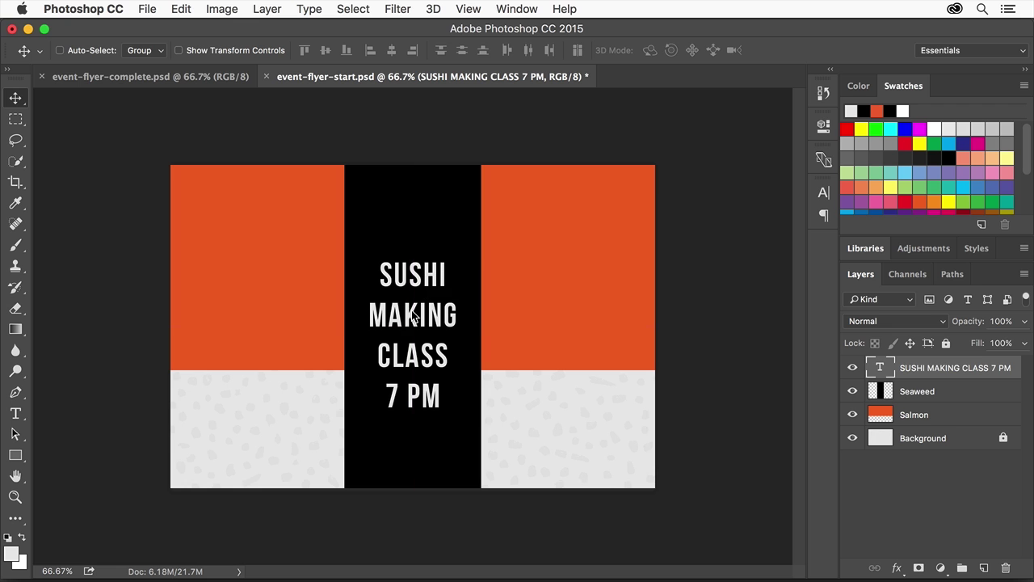
Save the flyer as event-flyer.psd in Photoshop format
click(148, 10)
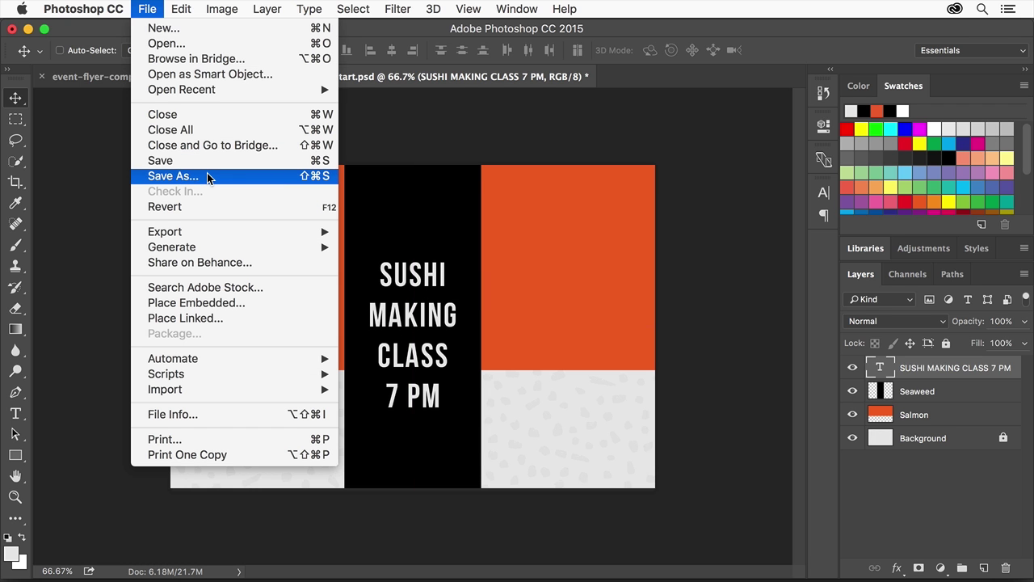
click(173, 176)
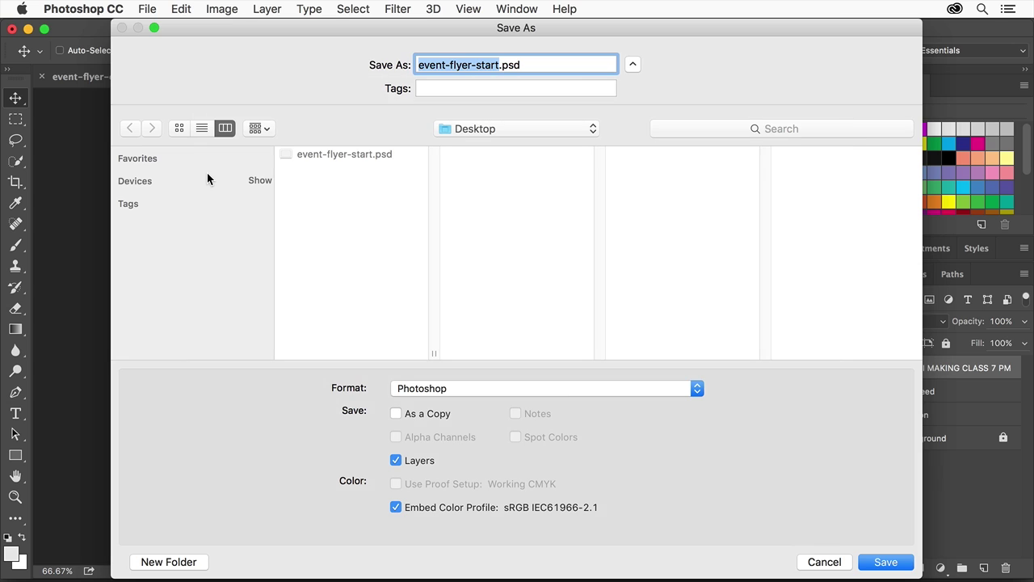
key(Right)
key(BackSpace)
key(BackSpace)
key(BackSpace)
key(BackSpace)
key(BackSpace)
key(BackSpace)
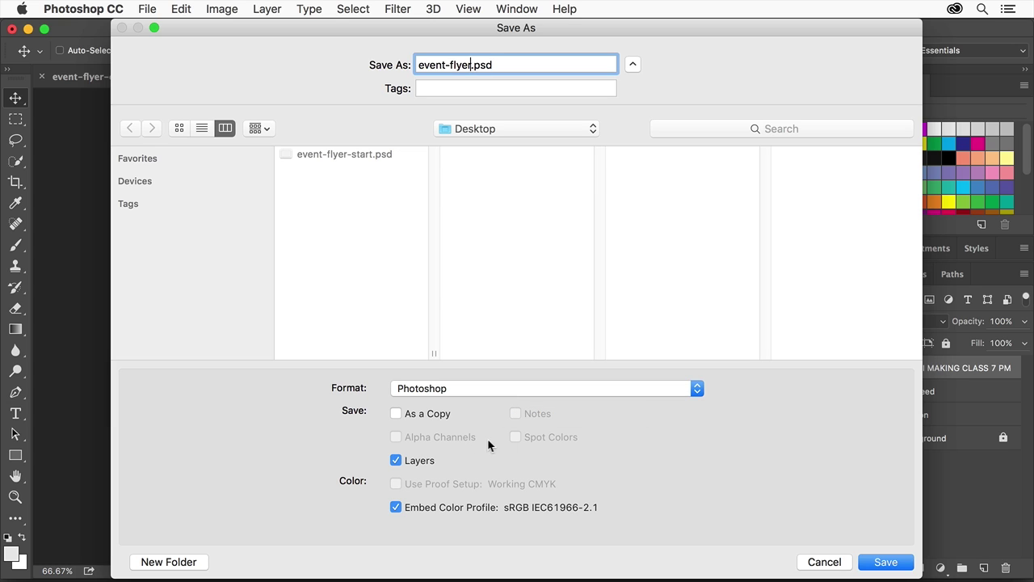
click(908, 565)
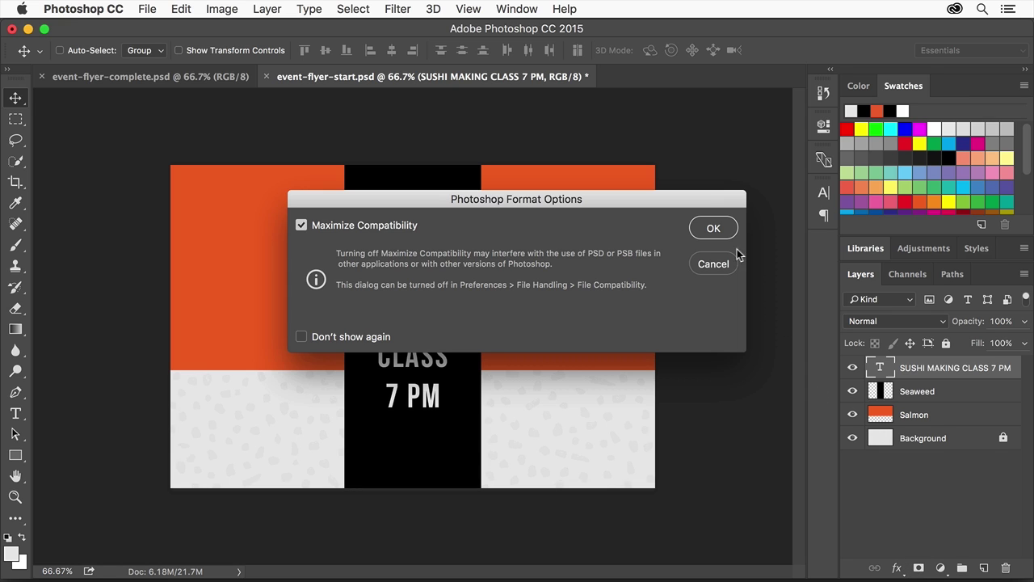
click(721, 229)
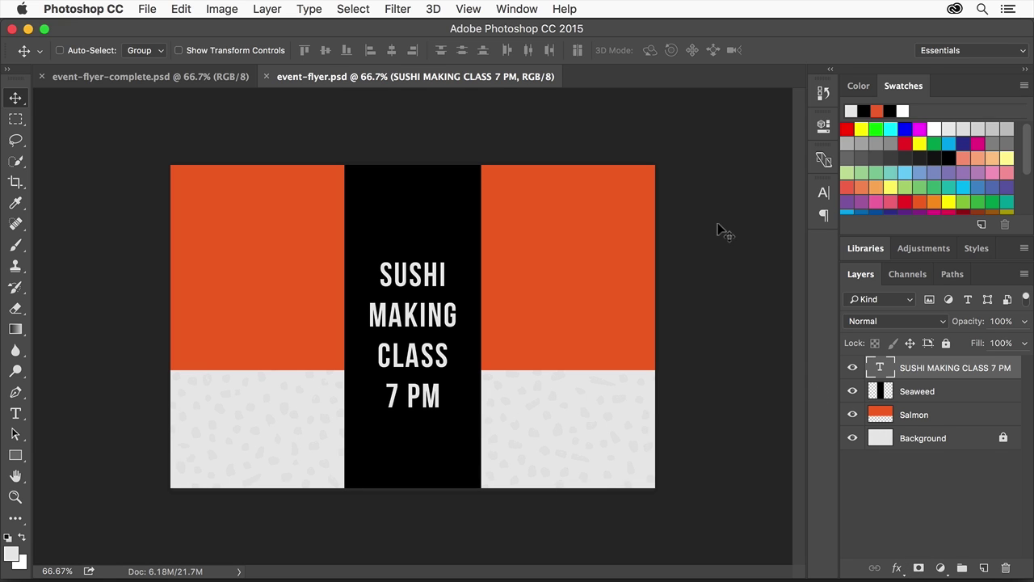